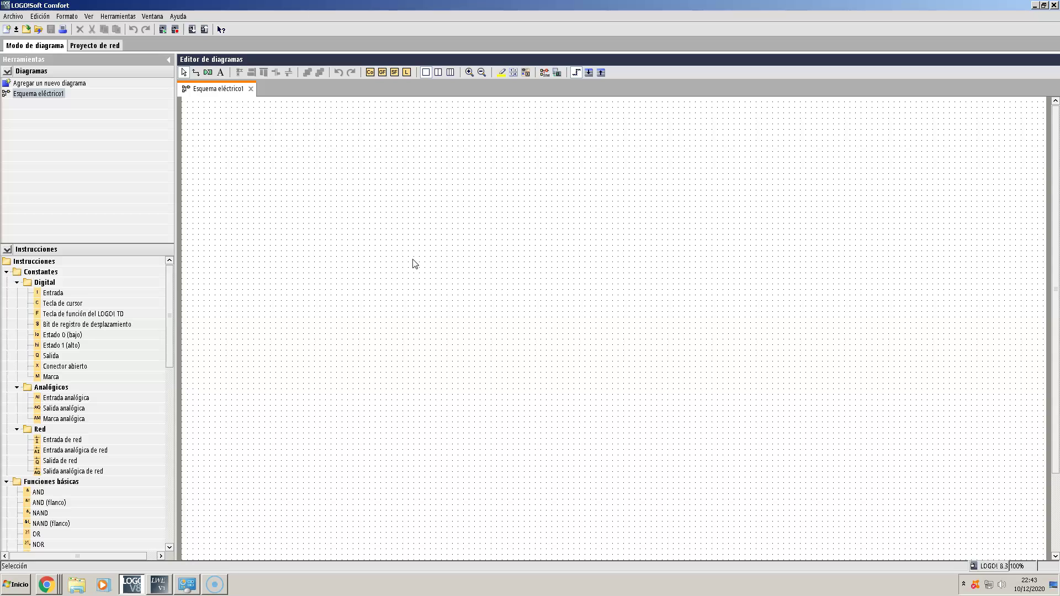
# - Switch to LWE and place a Rainbow gauge on the Home Page, at about location 531,276
pyautogui.click(476, 300)
pyautogui.click(158, 584)
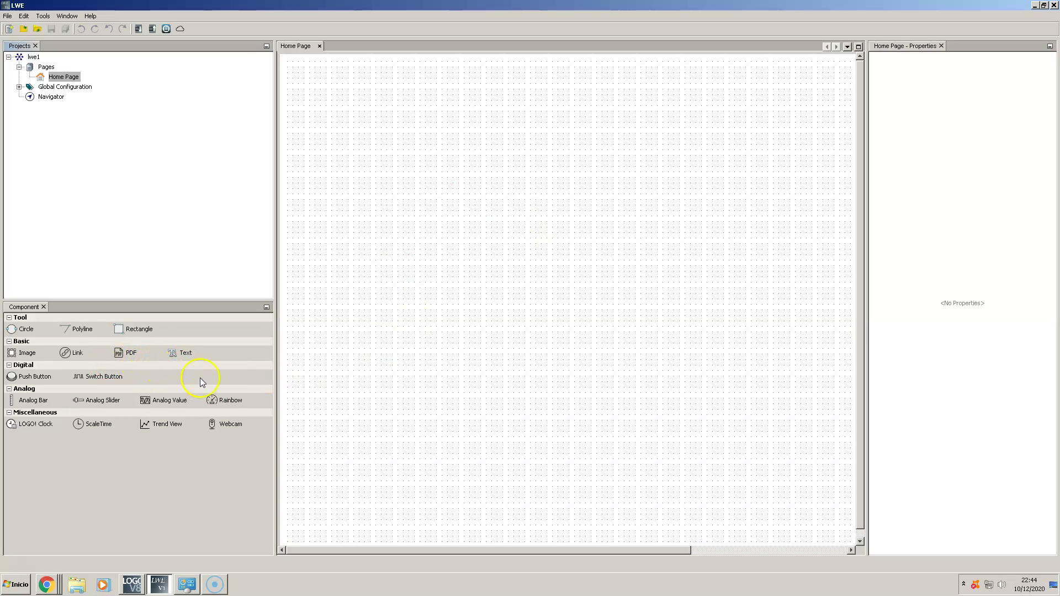
pyautogui.click(211, 400)
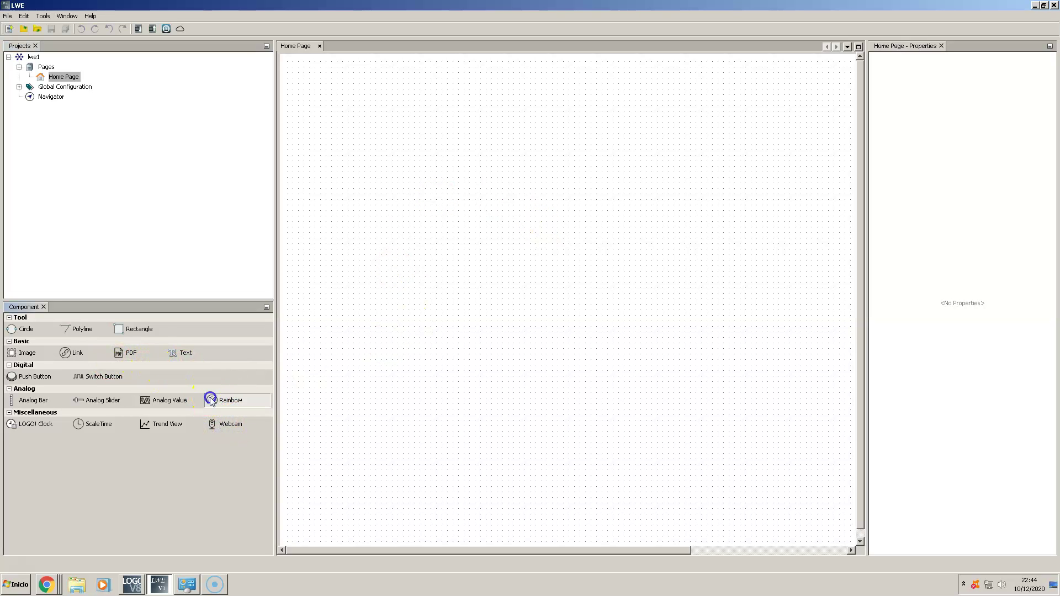
pyautogui.click(616, 241)
pyautogui.click(260, 398)
pyautogui.click(708, 228)
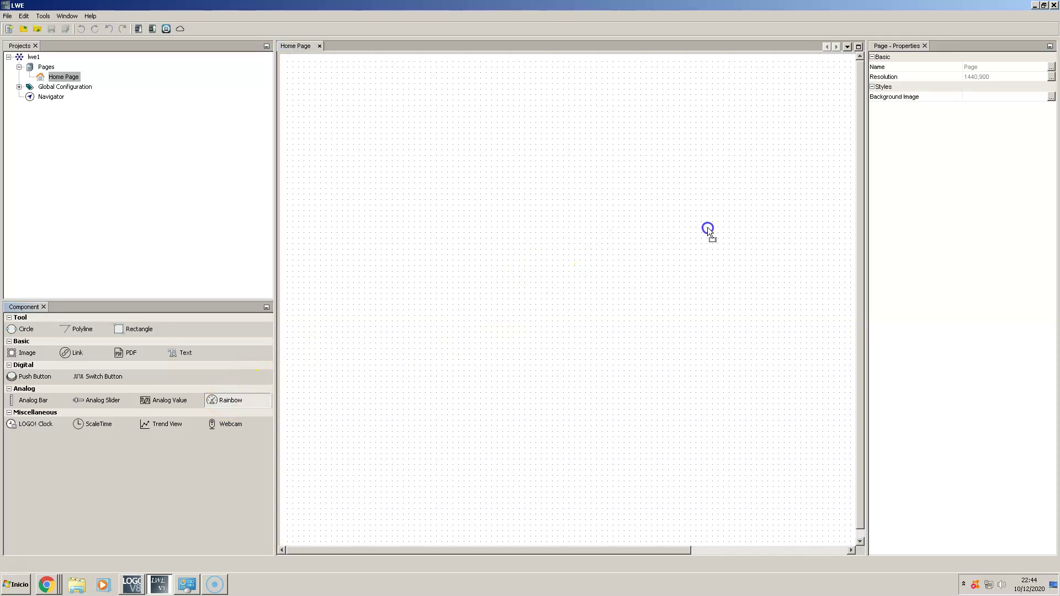
pyautogui.moveTo(231, 408); pyautogui.dragTo(569, 273)
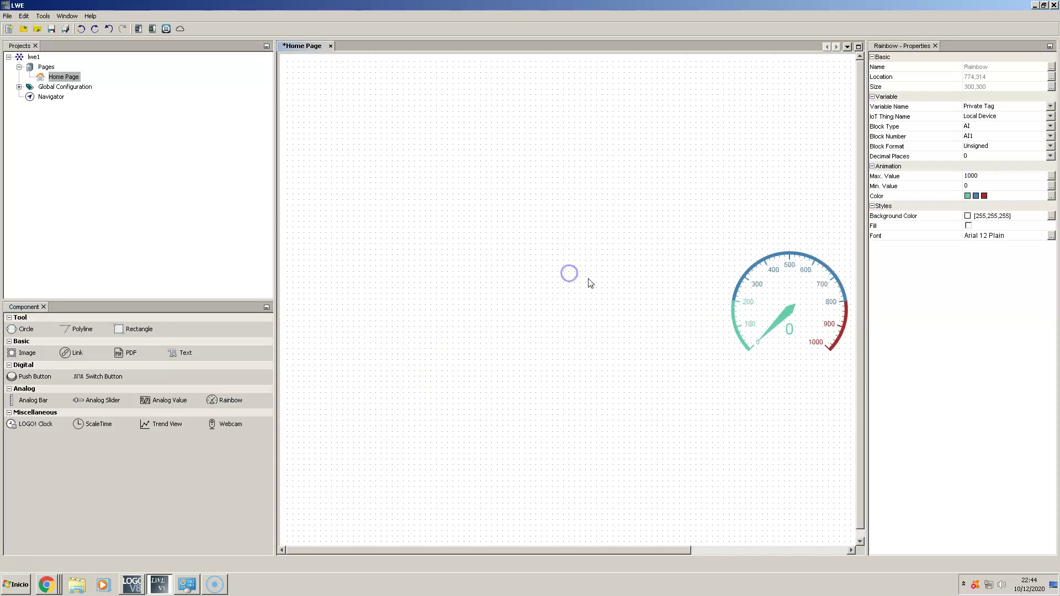
pyautogui.moveTo(781, 272); pyautogui.dragTo(667, 255)
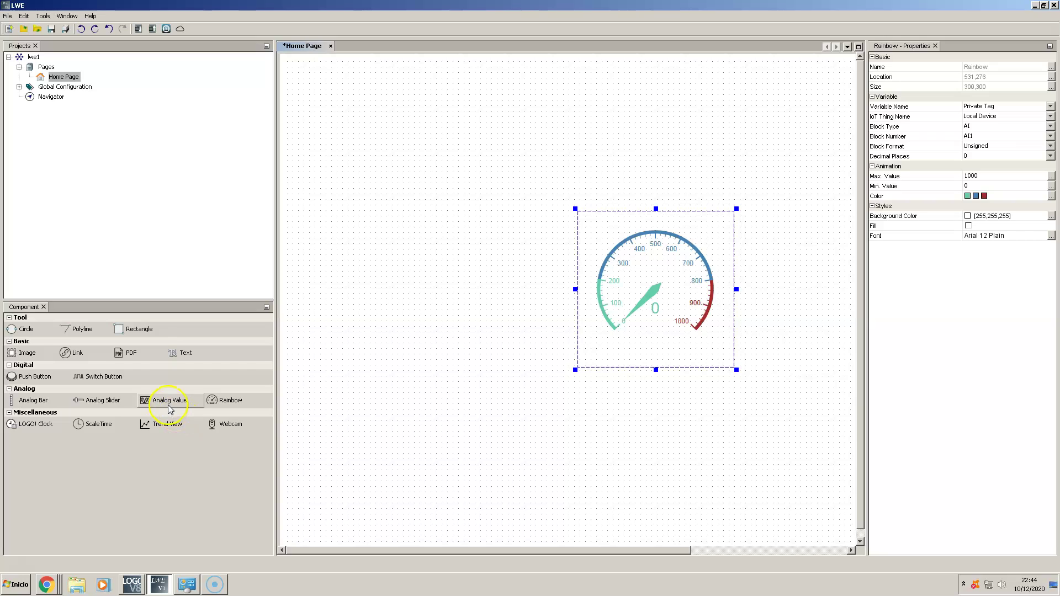
# - Try to place a Trend View component on the Home Page beside the Rainbow gauge
pyautogui.moveTo(176, 428); pyautogui.dragTo(473, 135)
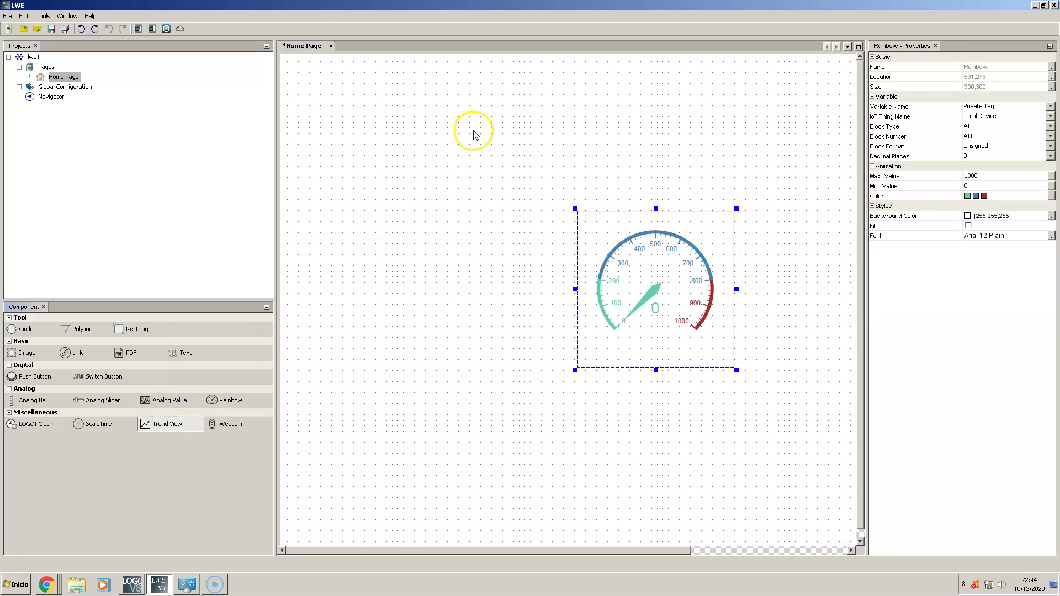
pyautogui.click(473, 135)
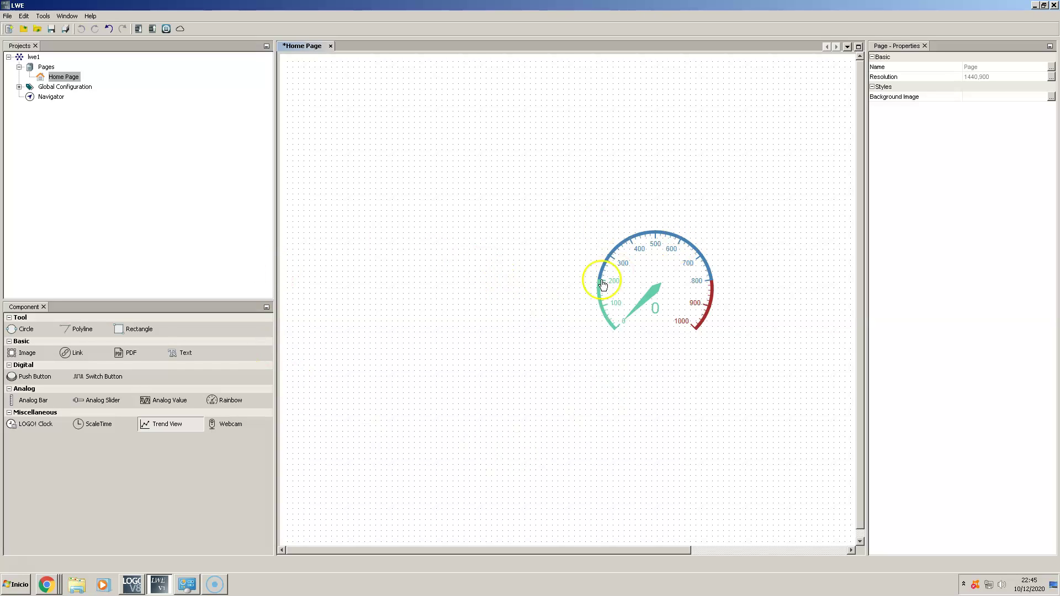
pyautogui.click(502, 327)
pyautogui.moveTo(444, 414)
pyautogui.mouseDown()
pyautogui.moveTo(439, 293)
pyautogui.moveTo(432, 319)
pyautogui.mouseUp()
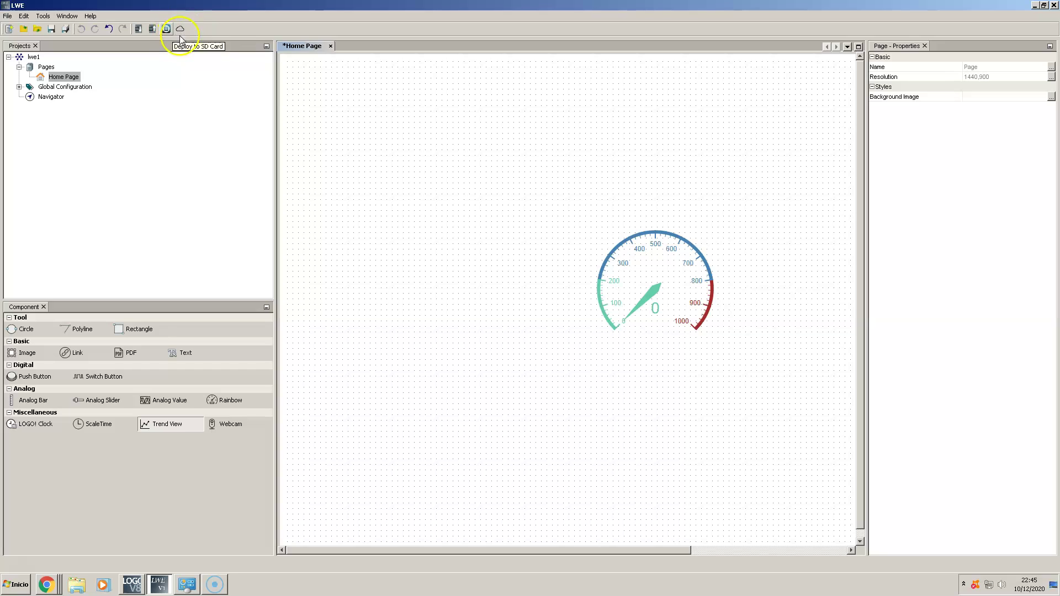
# - Start deploying the project to the cloud, and dismiss the request to save the current project
pyautogui.click(180, 29)
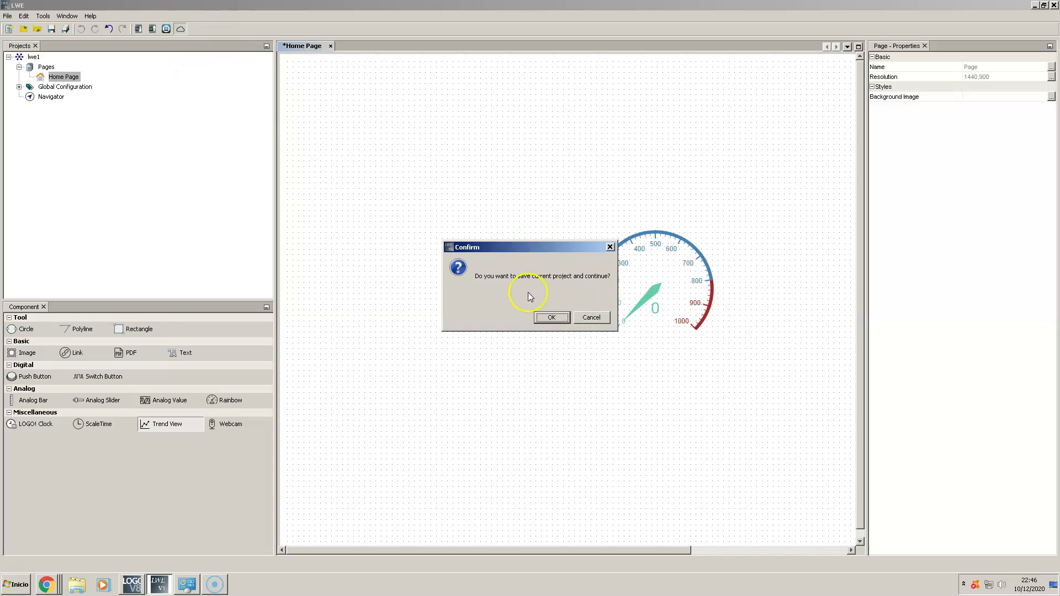
pyautogui.click(609, 247)
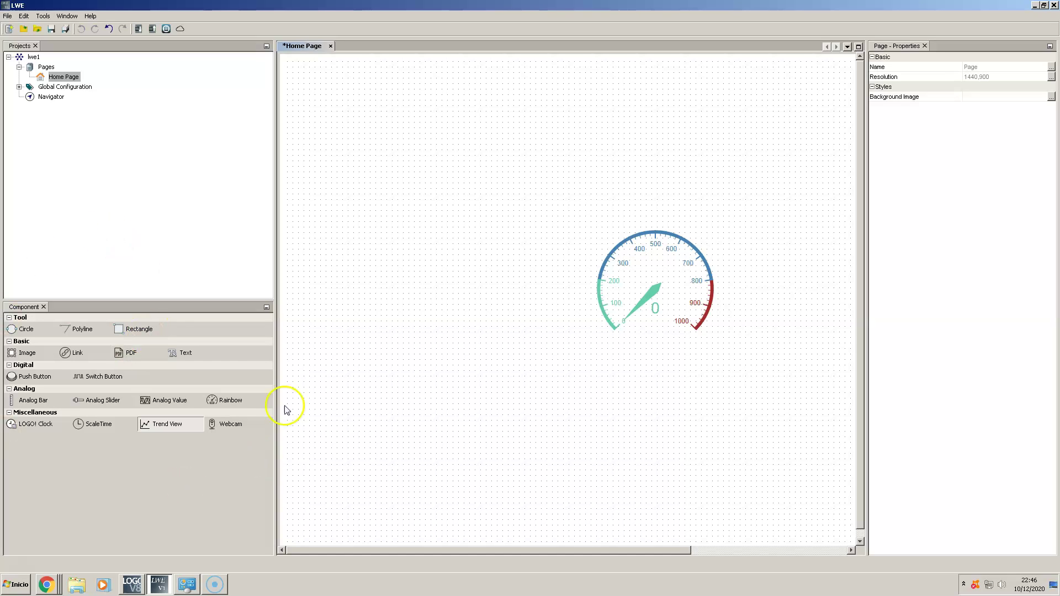
pyautogui.moveTo(277, 358); pyautogui.dragTo(397, 362)
pyautogui.moveTo(702, 264)
pyautogui.mouseDown()
pyautogui.moveTo(818, 226)
pyautogui.moveTo(811, 219)
pyautogui.mouseUp()
pyautogui.click(837, 203)
# - Minimize LWE and switch to the Chrome window with RelePro's LOGO! 8.3 cloud product page
pyautogui.click(1034, 7)
pyautogui.click(549, 366)
pyautogui.click(684, 324)
pyautogui.click(1035, 6)
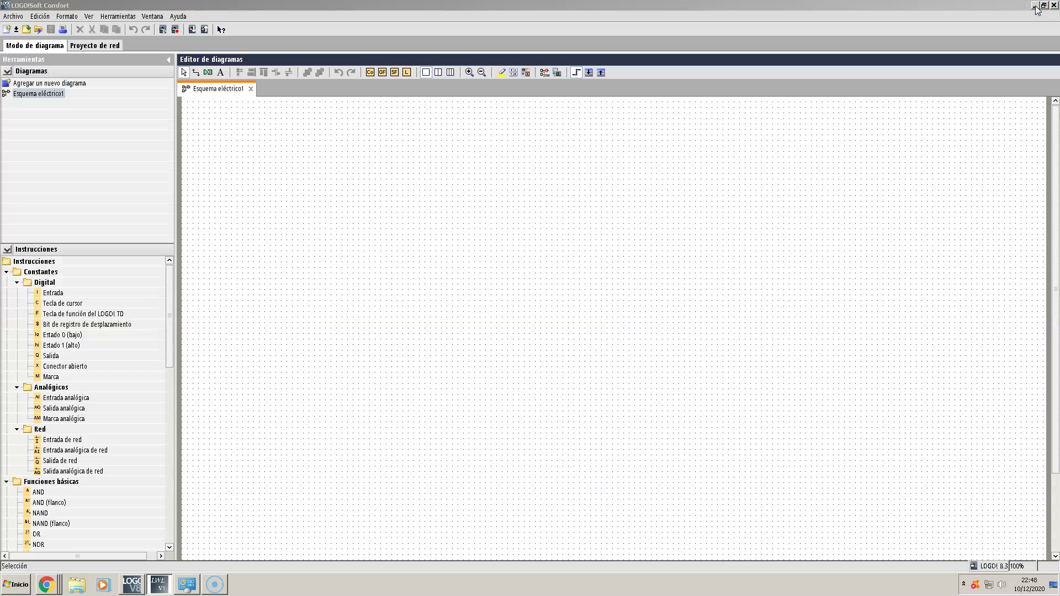
pyautogui.click(40, 587)
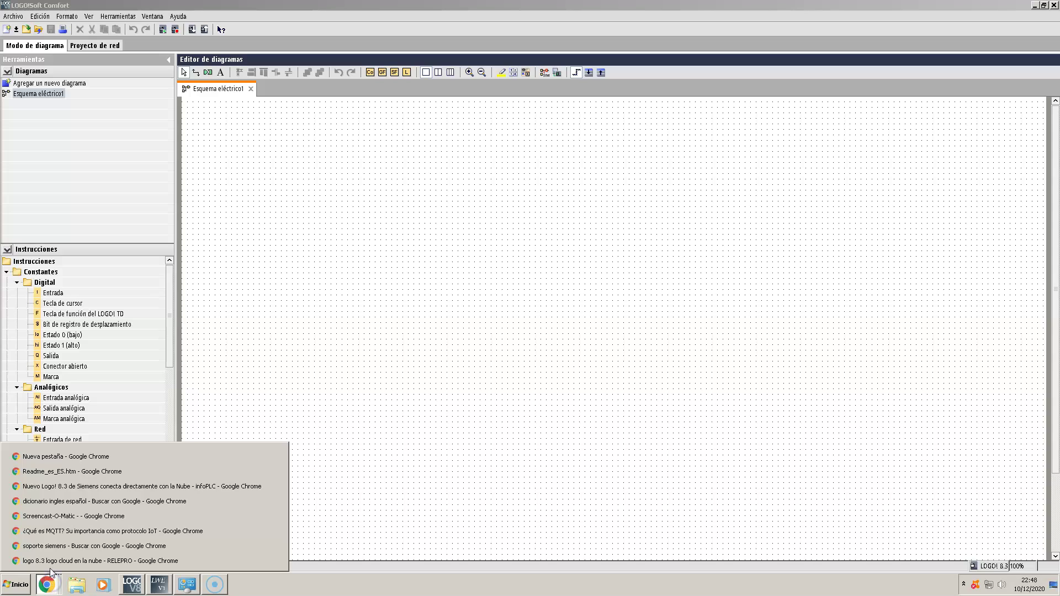
pyautogui.click(80, 561)
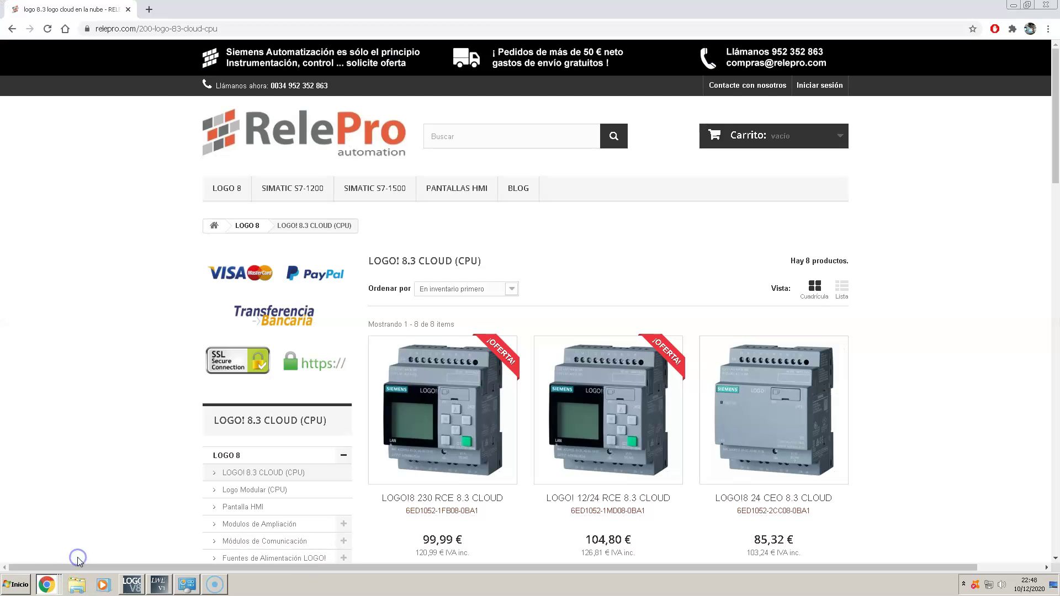
# - Examine the LOGO! 8.3 CLOUD CPU models and their prices in the RelePro catalogue, and close that browser window
pyautogui.scroll(-2, 517, 285)
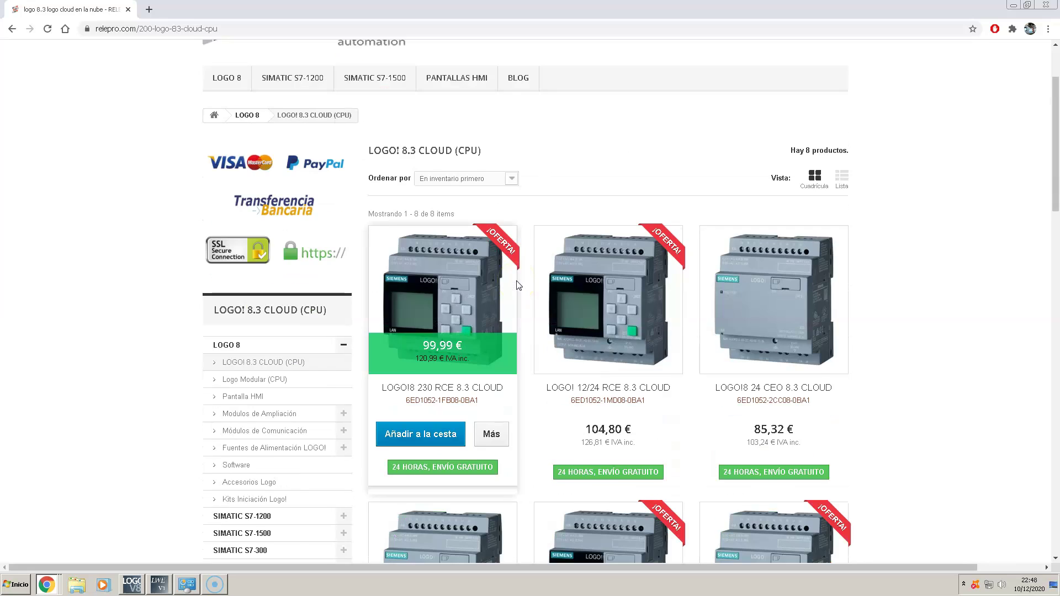
pyautogui.scroll(-1, 517, 285)
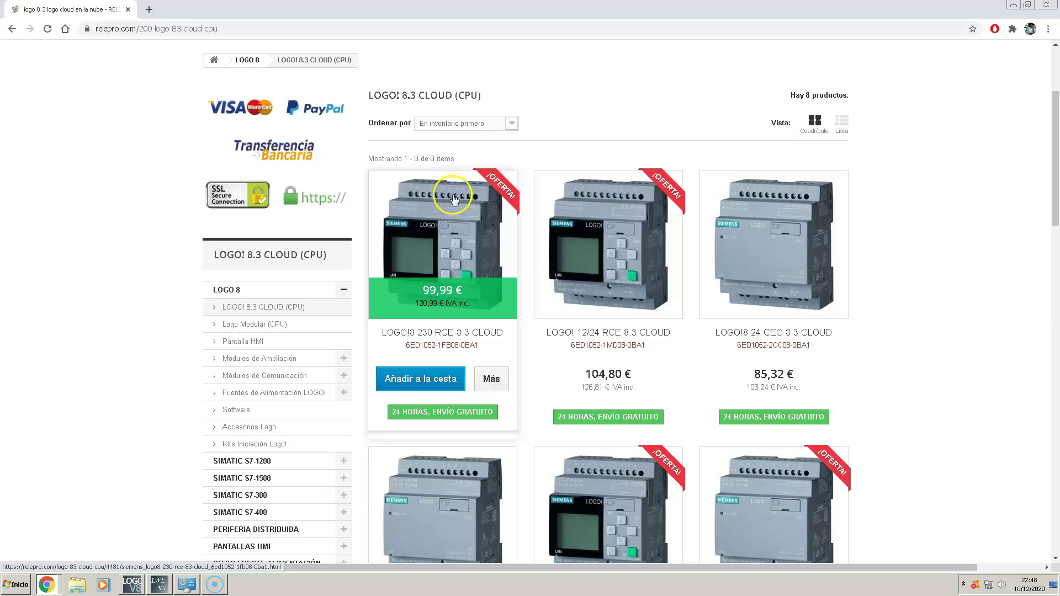
pyautogui.scroll(2, 450, 177)
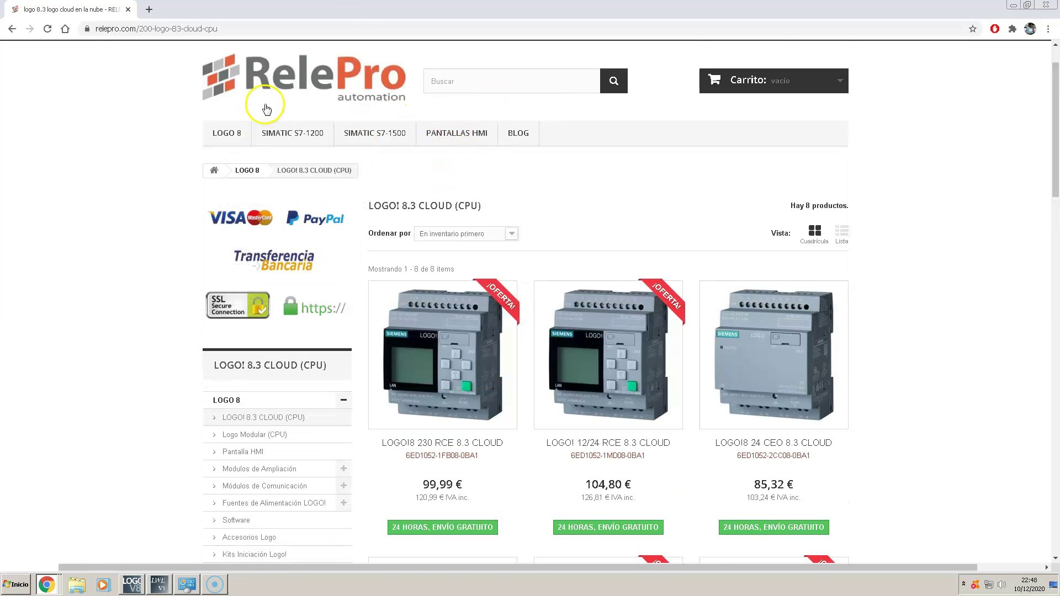
pyautogui.scroll(-1, 508, 164)
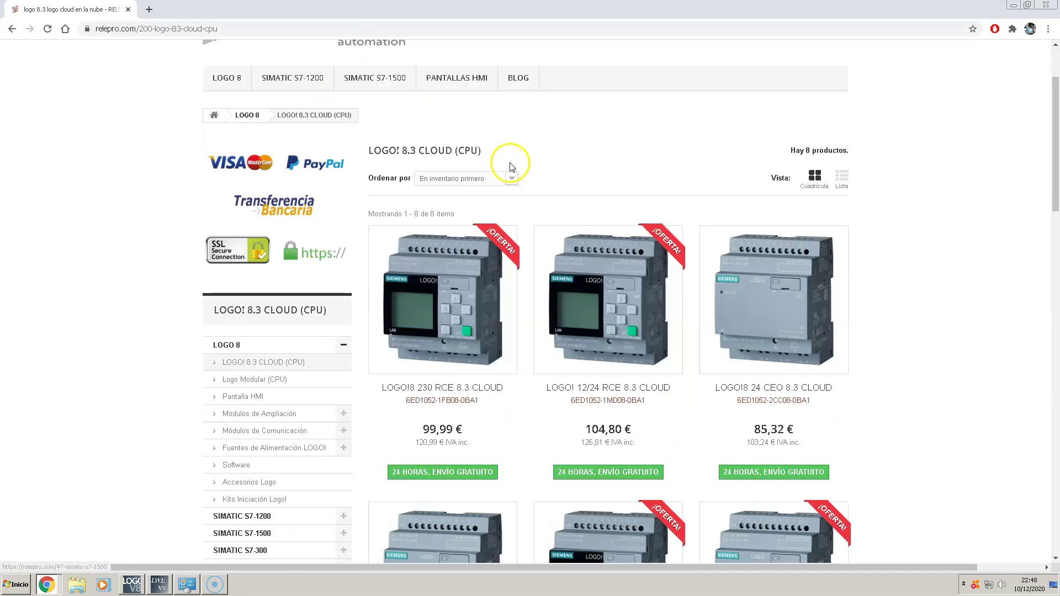
pyautogui.scroll(-1, 513, 199)
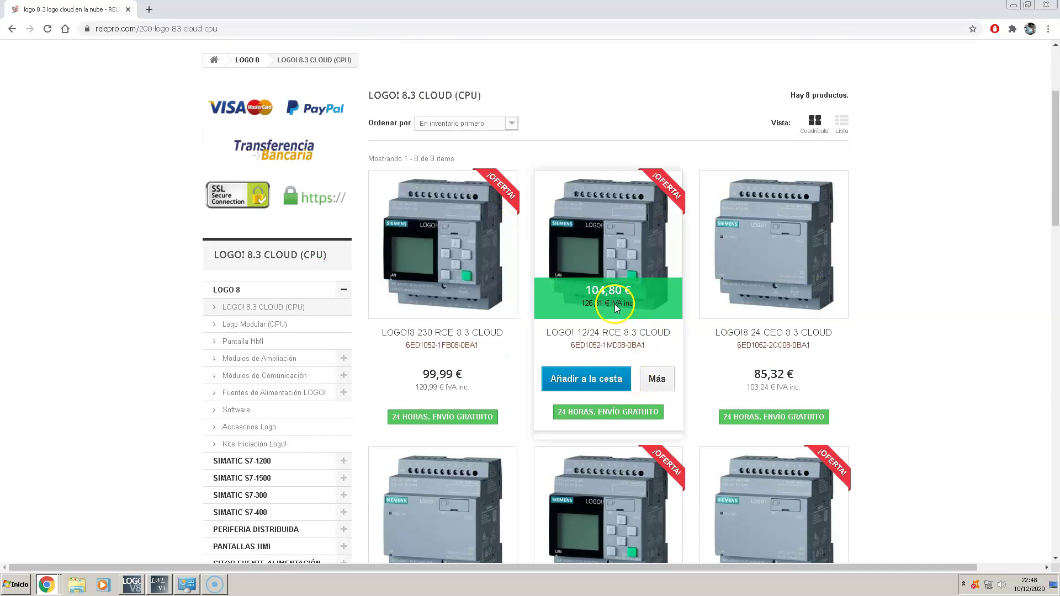
pyautogui.scroll(-1, 618, 309)
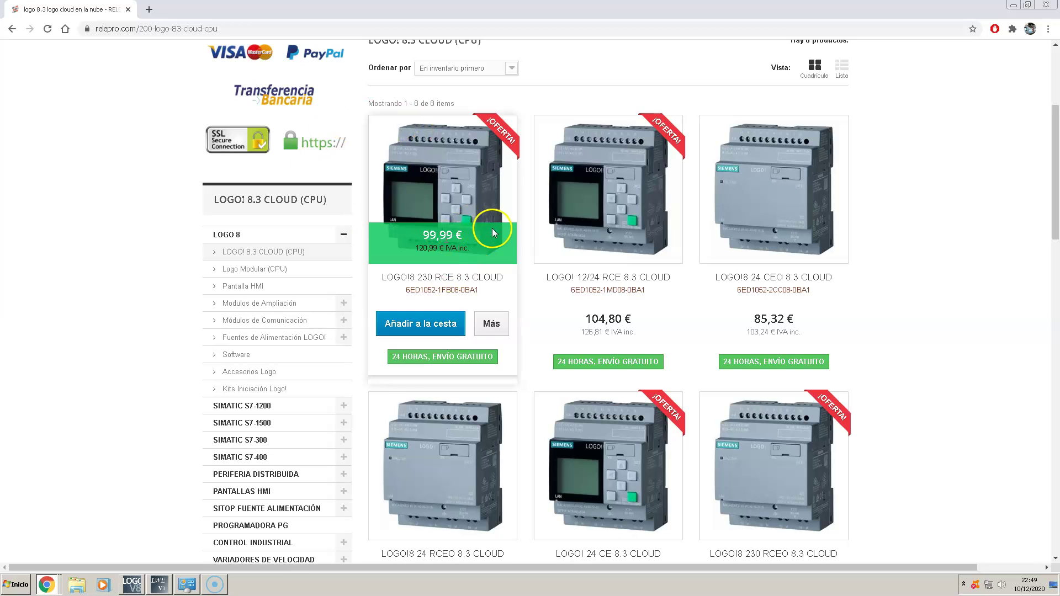
pyautogui.scroll(-2, 698, 223)
pyautogui.scroll(1, 724, 230)
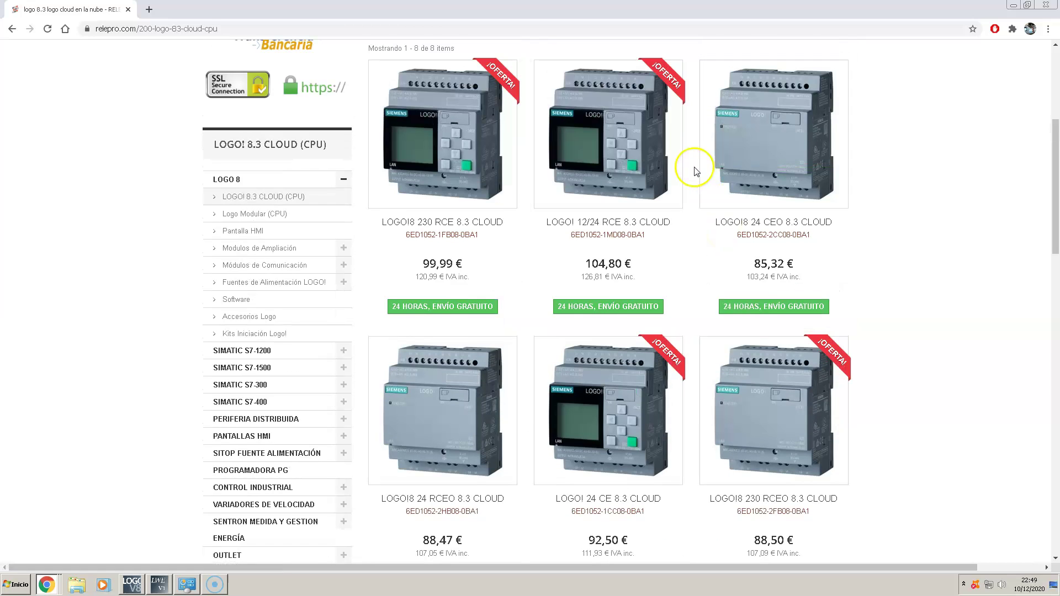
pyautogui.click(1045, 5)
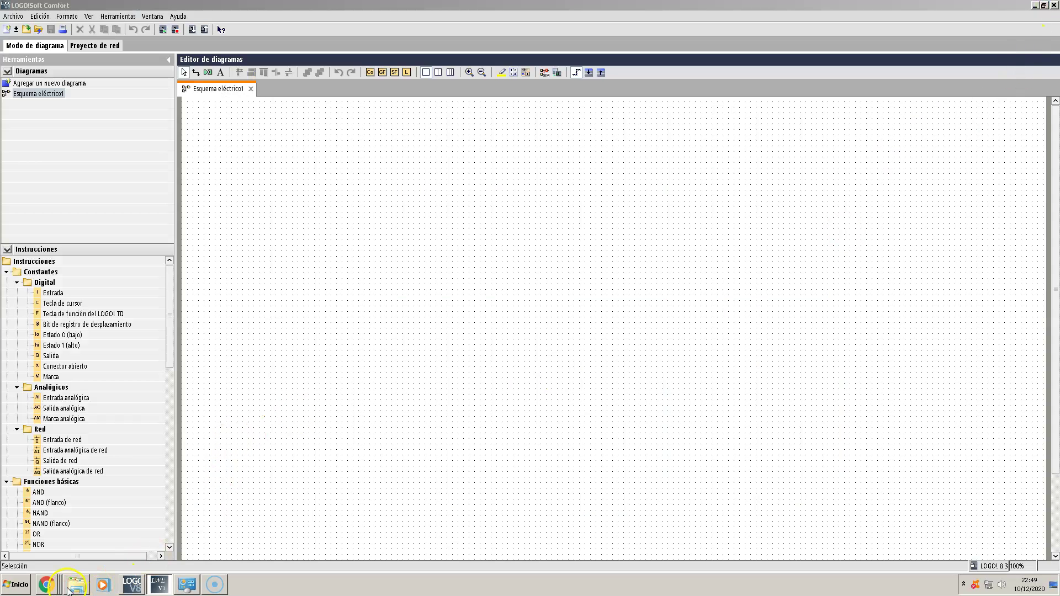
# - Switch to the Chrome window with the "soporte siemens" search, open Industry Online Support from its results, and go to the site's sign-in
pyautogui.moveTo(55, 577)
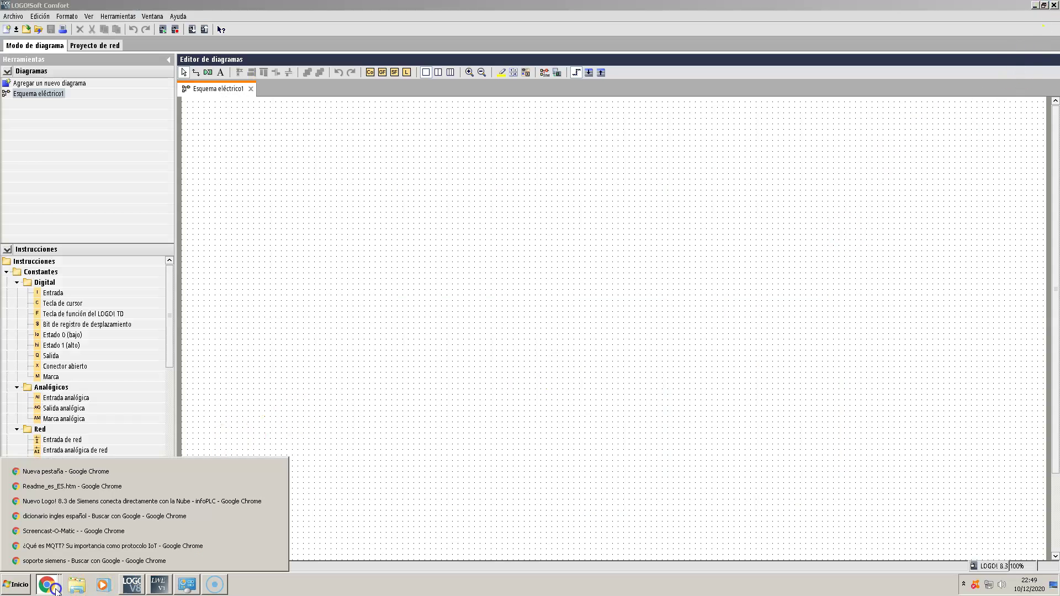
pyautogui.click(64, 561)
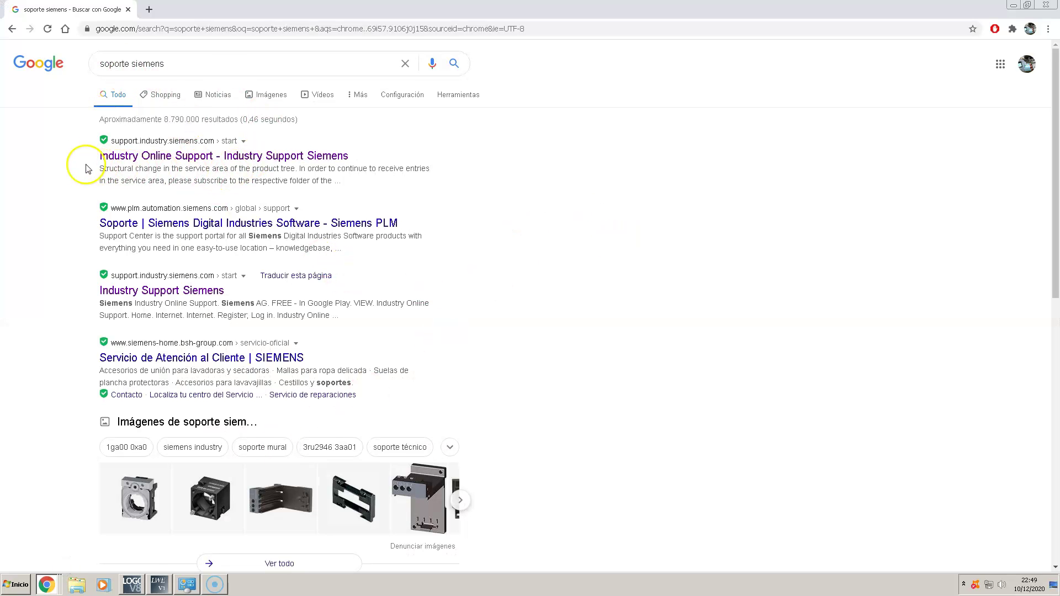
pyautogui.click(251, 161)
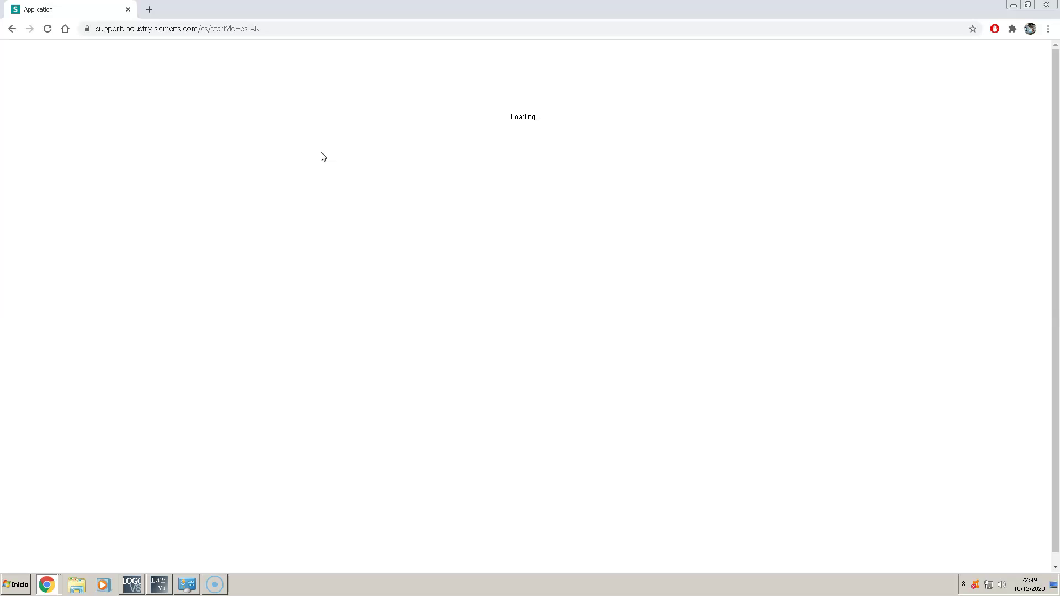
pyautogui.click(576, 239)
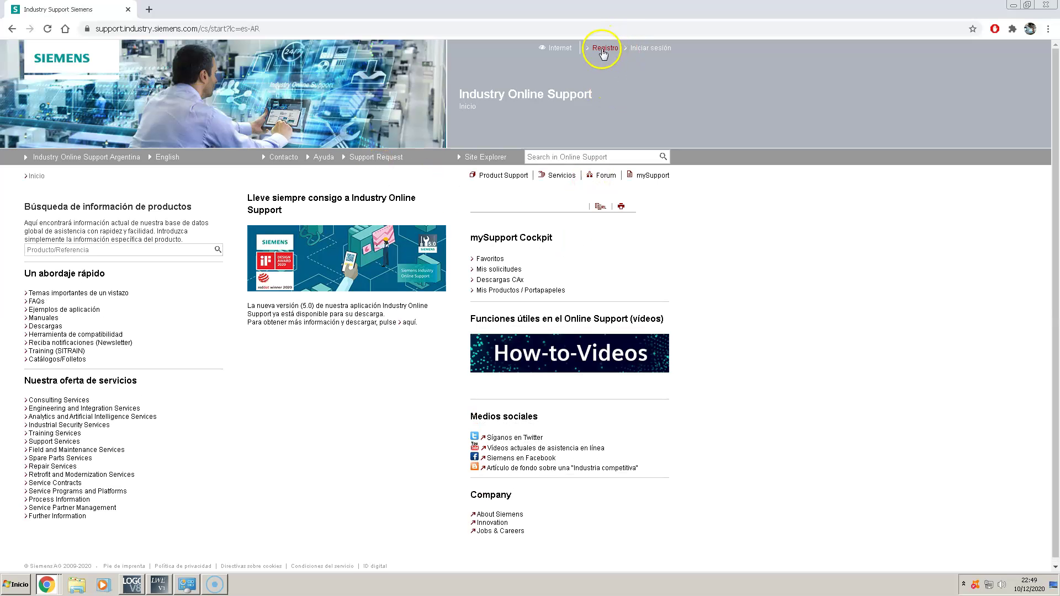
pyautogui.click(650, 49)
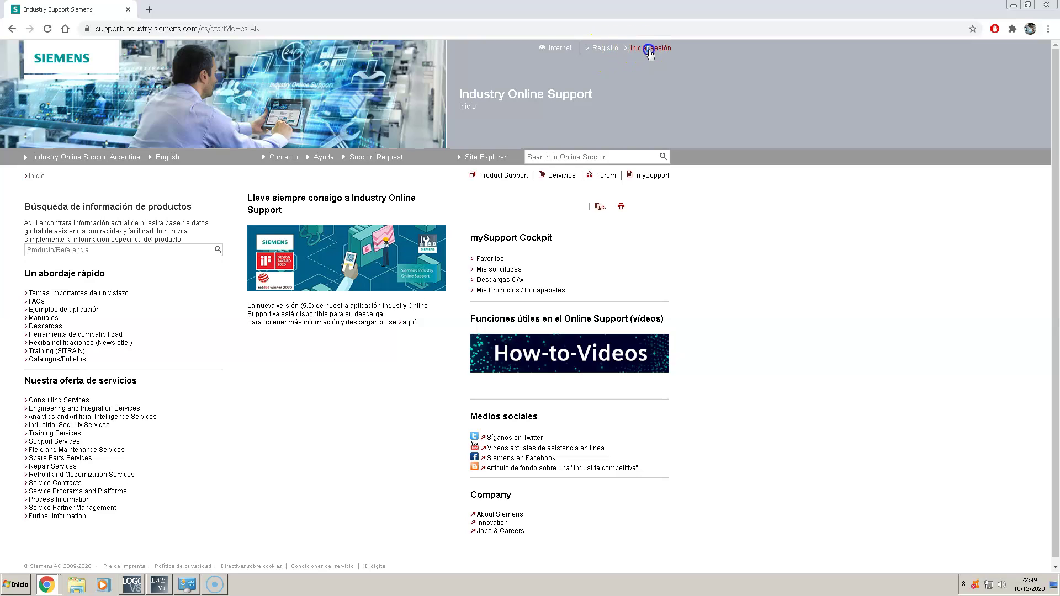